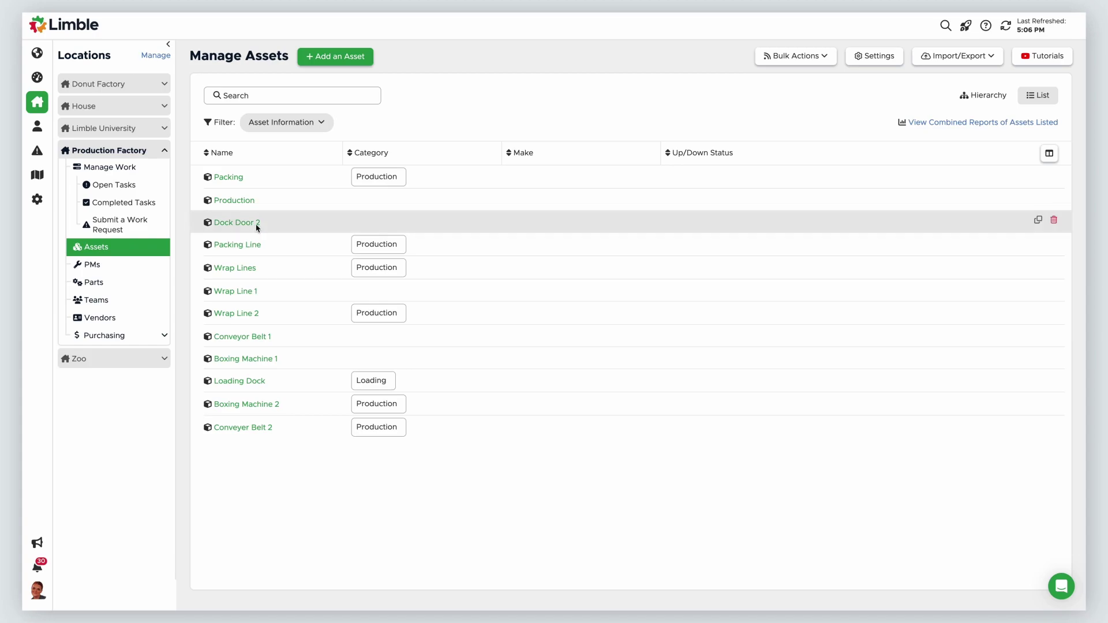
Start a map location for Dock Door 2 and centre the map on the current location.
left_click(255, 223)
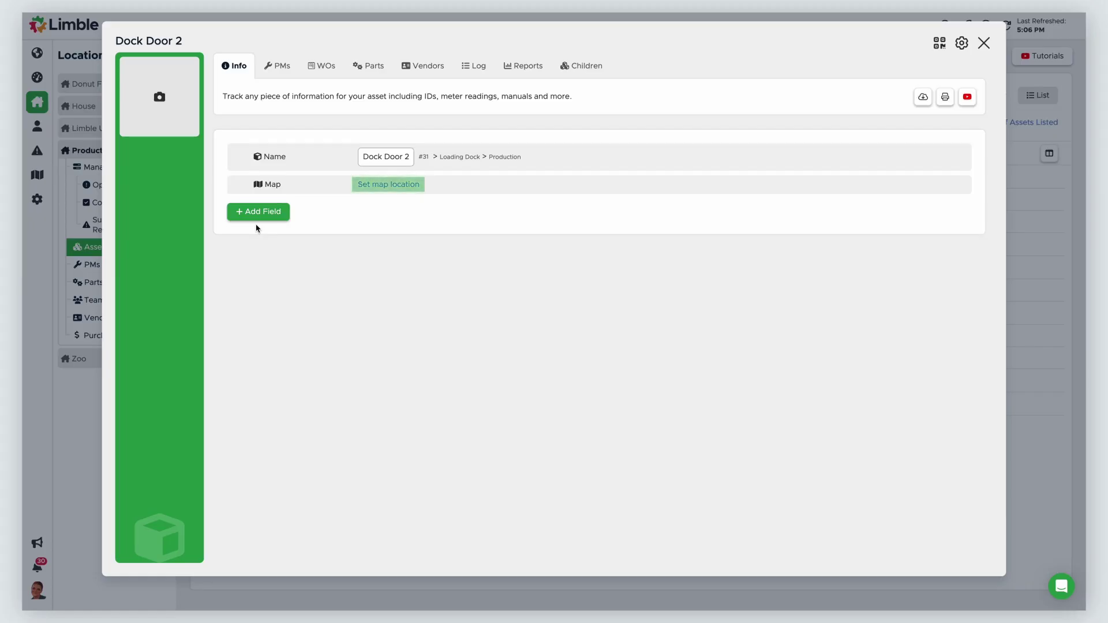
left_click(402, 184)
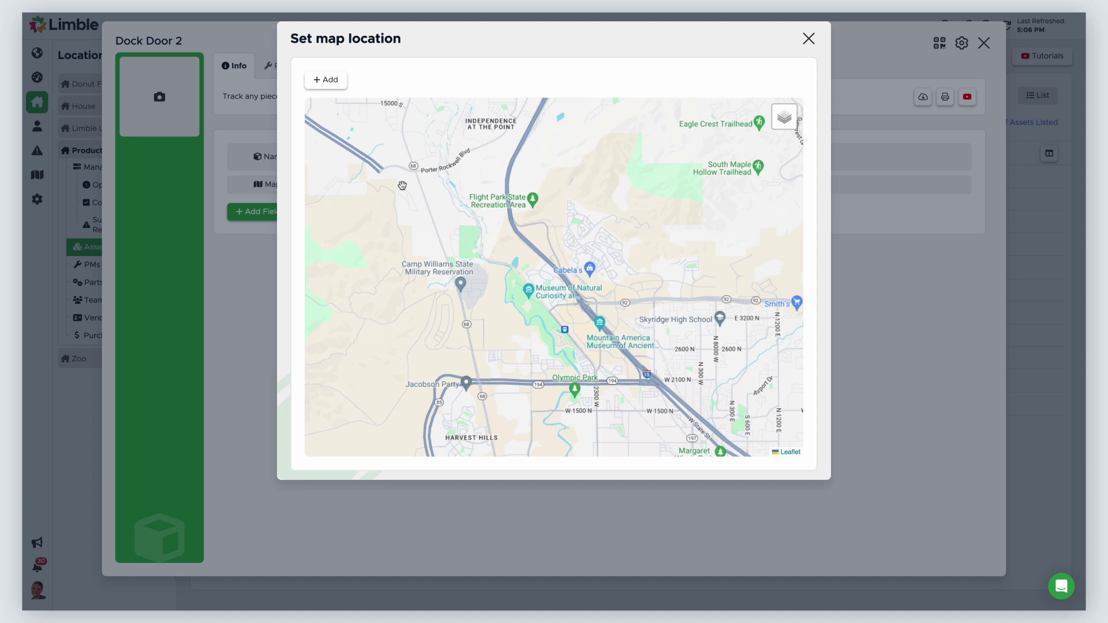
left_click(333, 83)
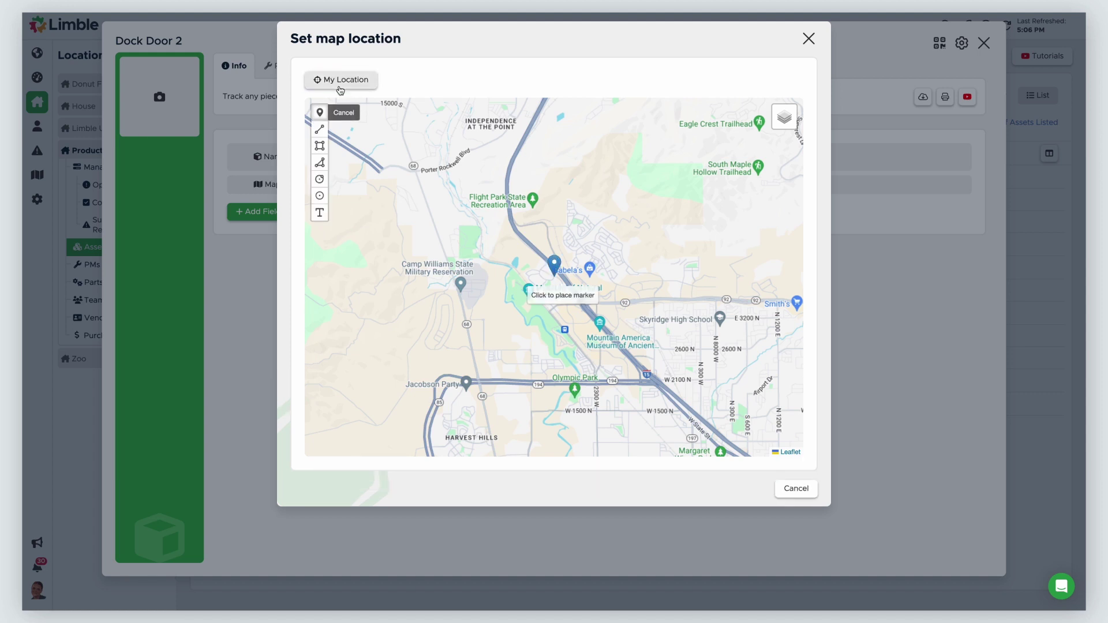
left_click(341, 81)
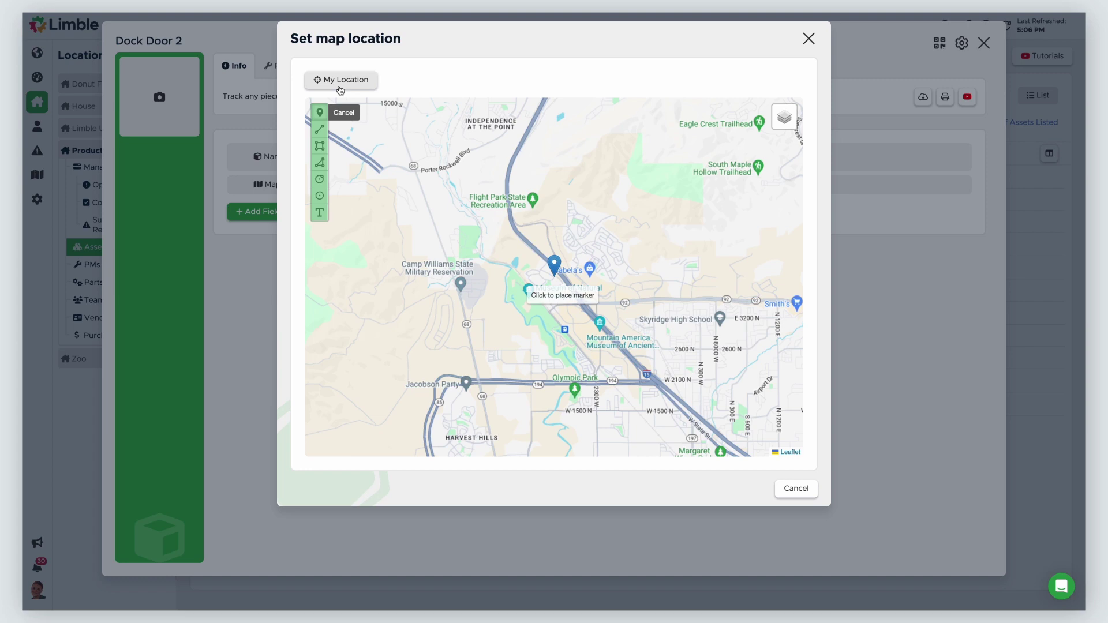
Switch the map to GoogleSat satellite view and drop the Dock Door 2 marker.
scroll(491, 298, "down", 2)
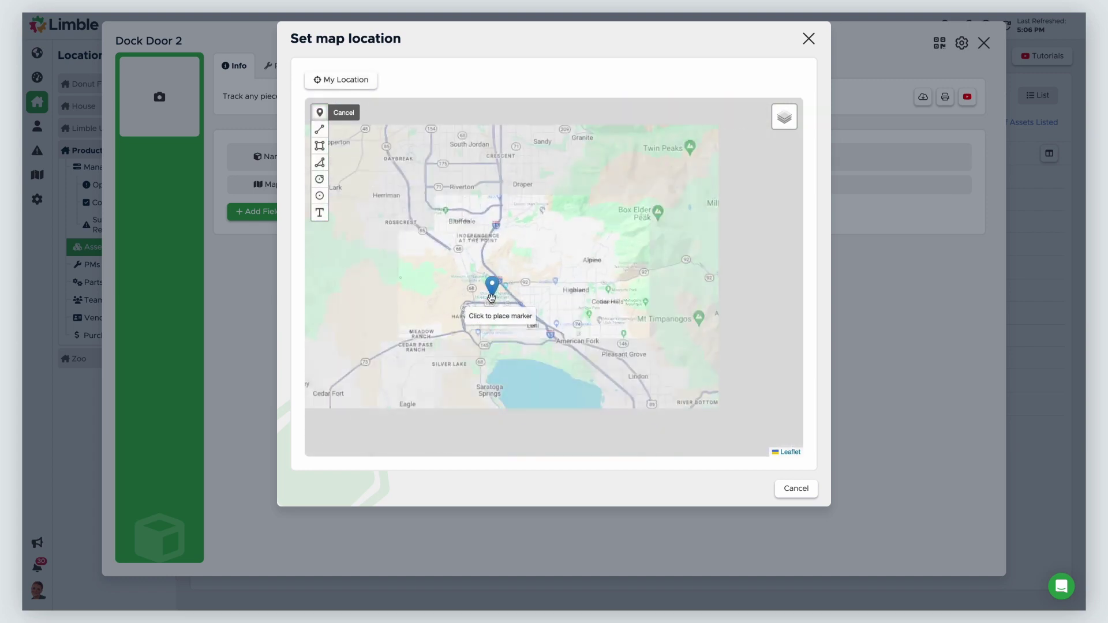
scroll(491, 298, "up", 4)
mouse_move(798, 115)
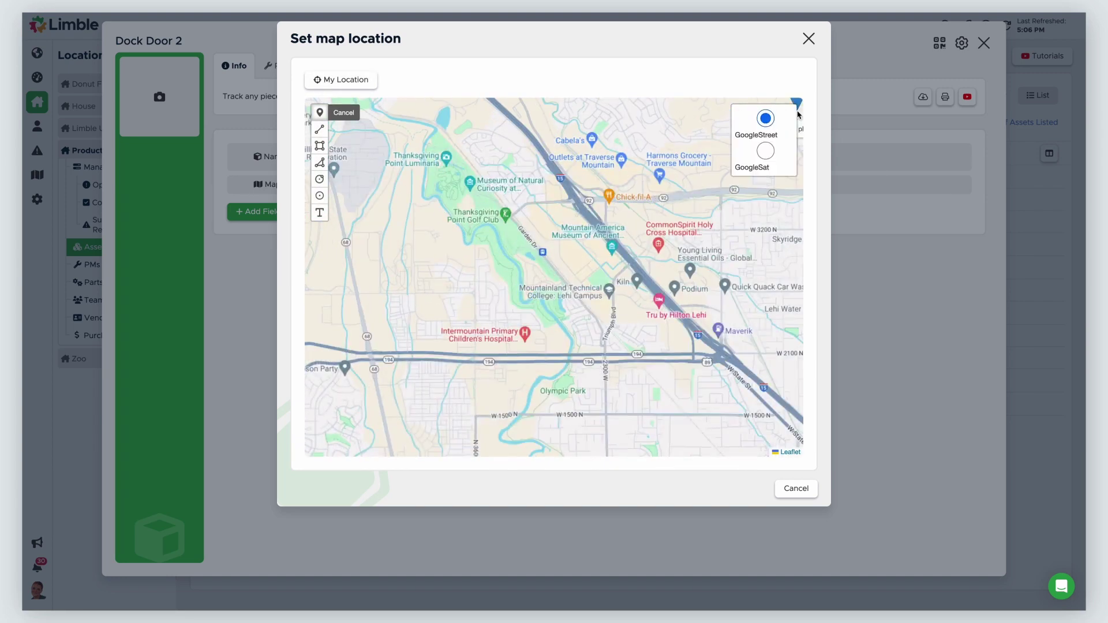
left_click(766, 151)
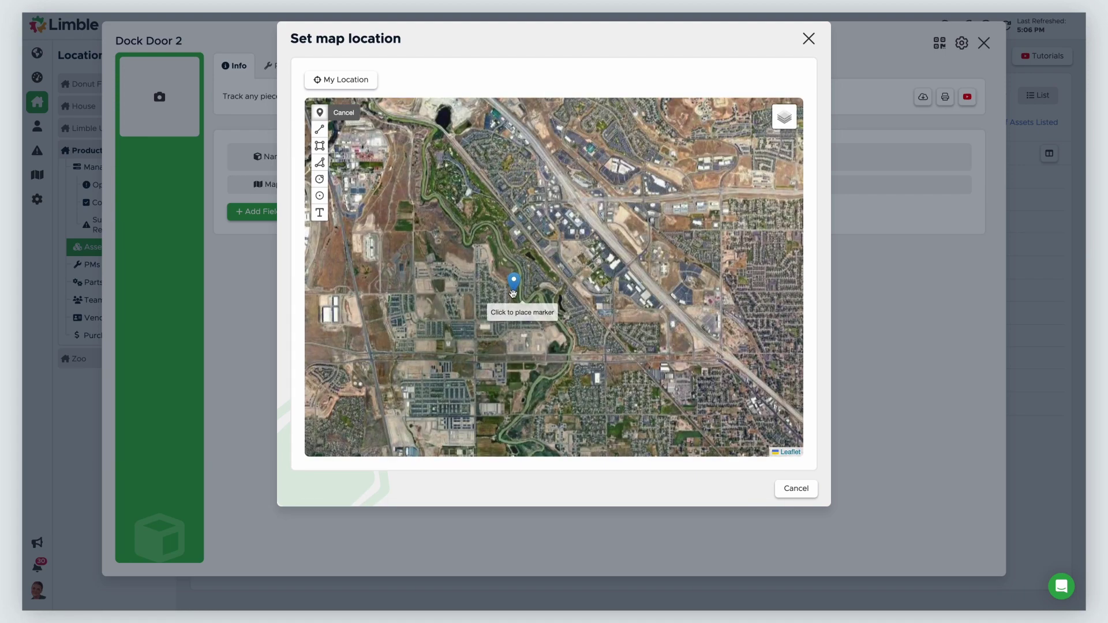
scroll(513, 292, "up", 3)
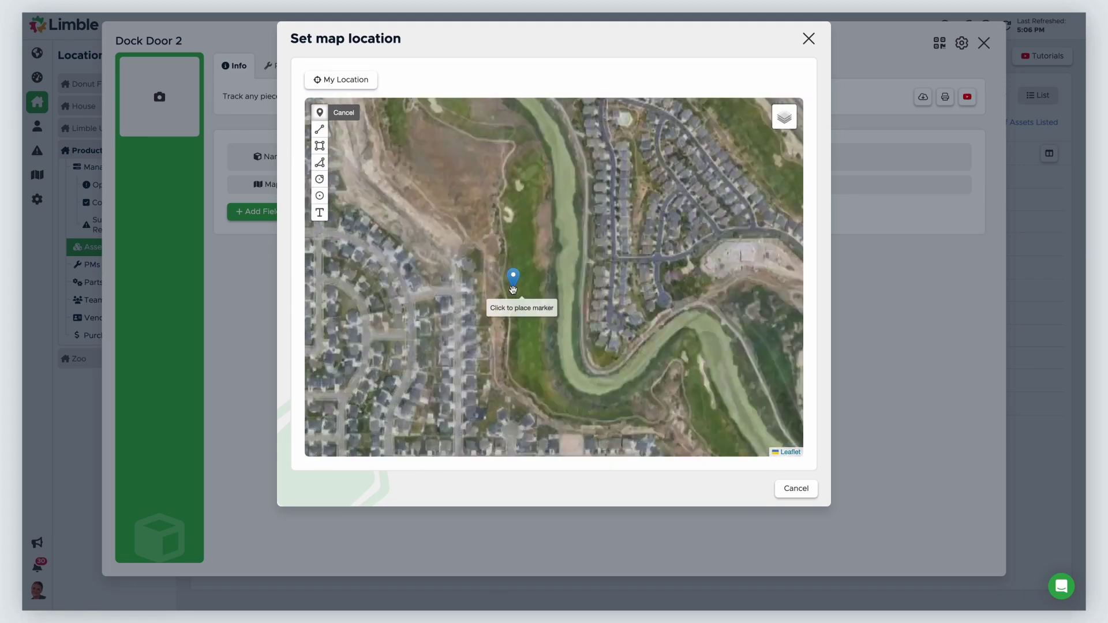
scroll(513, 289, "up", 1)
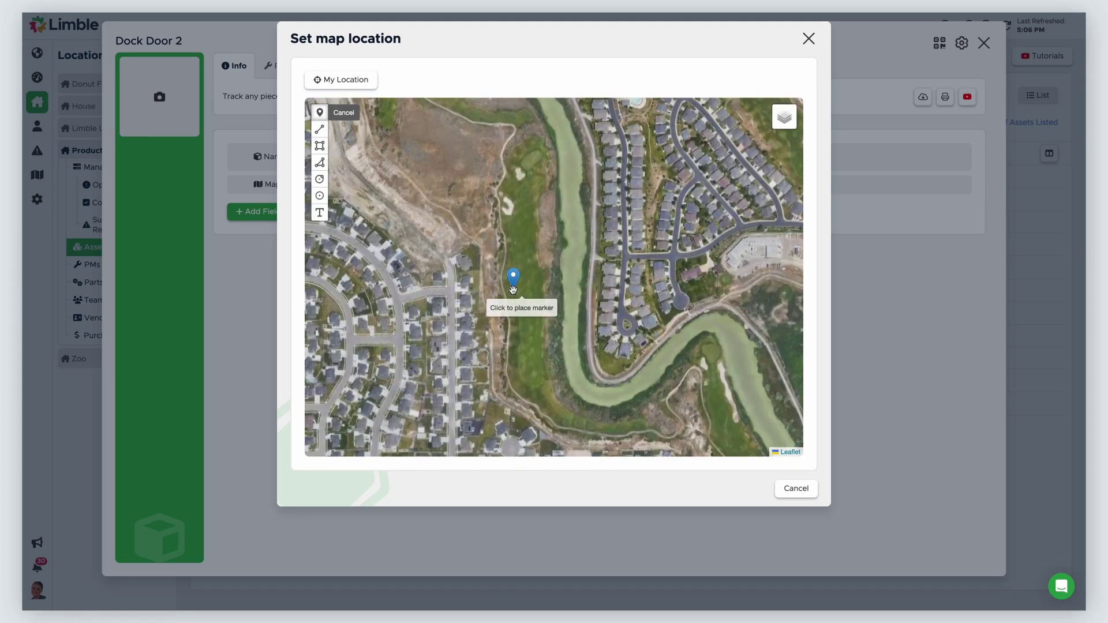
left_click(512, 289)
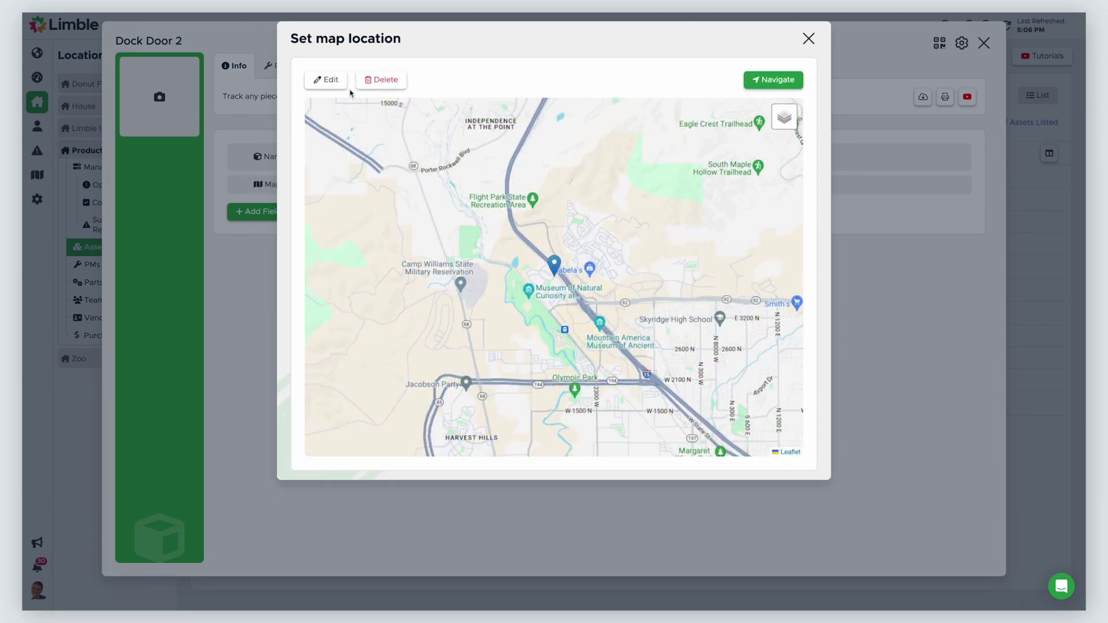
Save the pinned Dock Door 2 location and open directions to it in Google Maps.
left_click(341, 84)
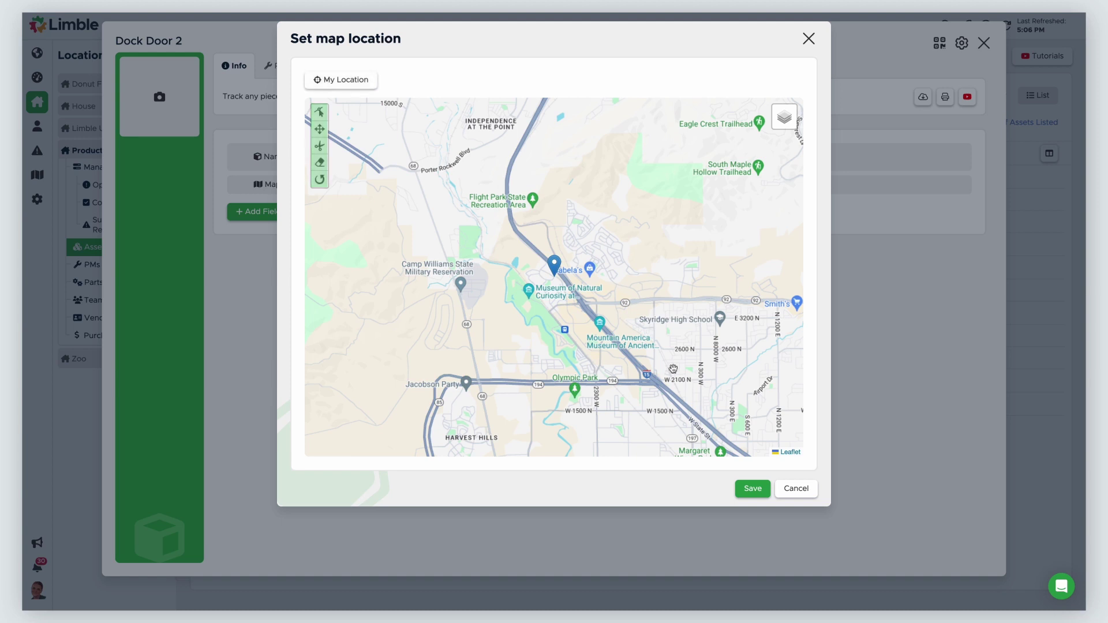
left_click(752, 489)
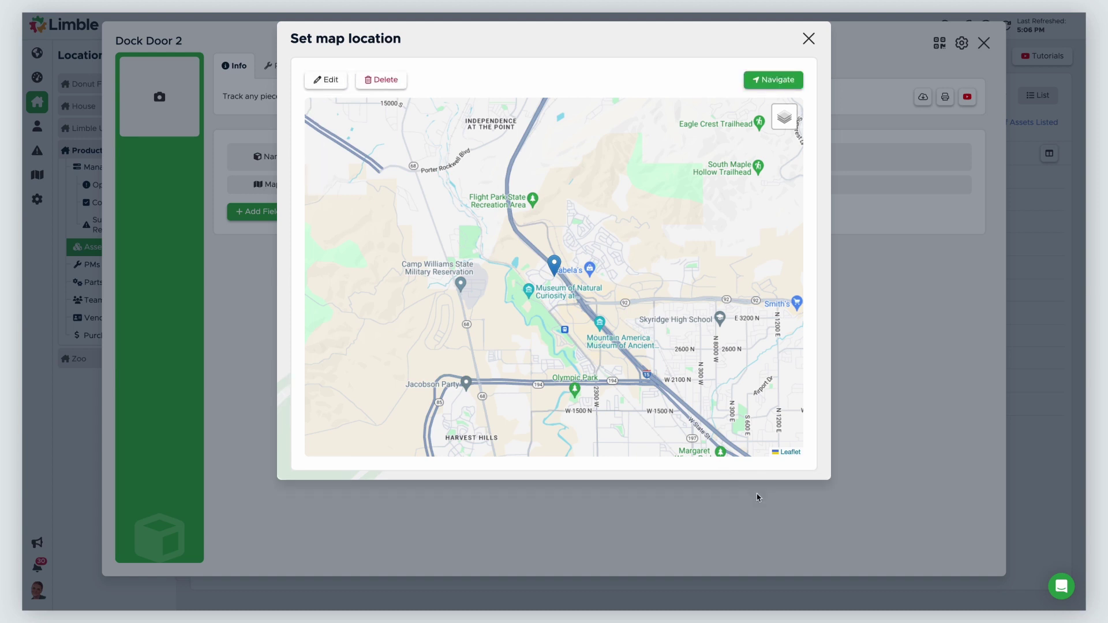
left_click(790, 85)
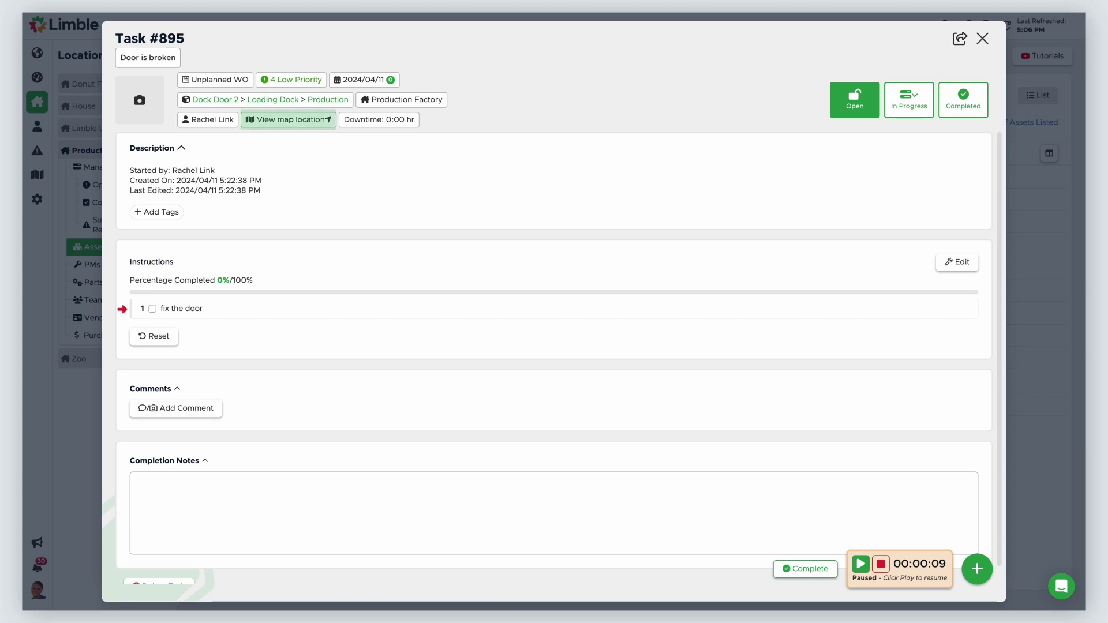
Check Task #895's map location and directions, then begin placing a marker for it.
left_click(282, 123)
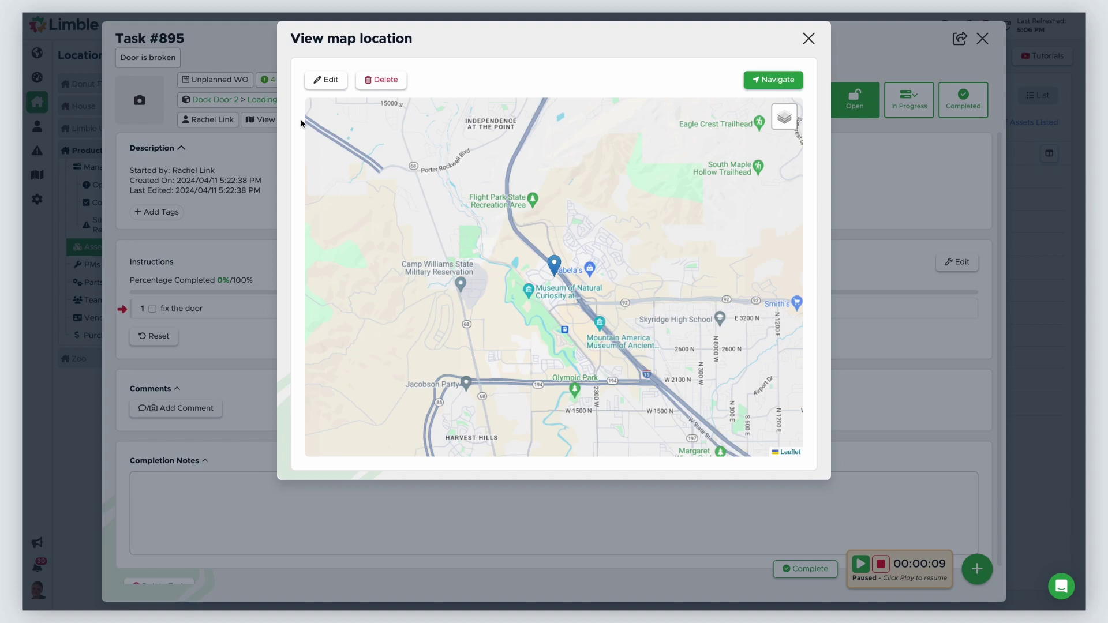
left_click(807, 38)
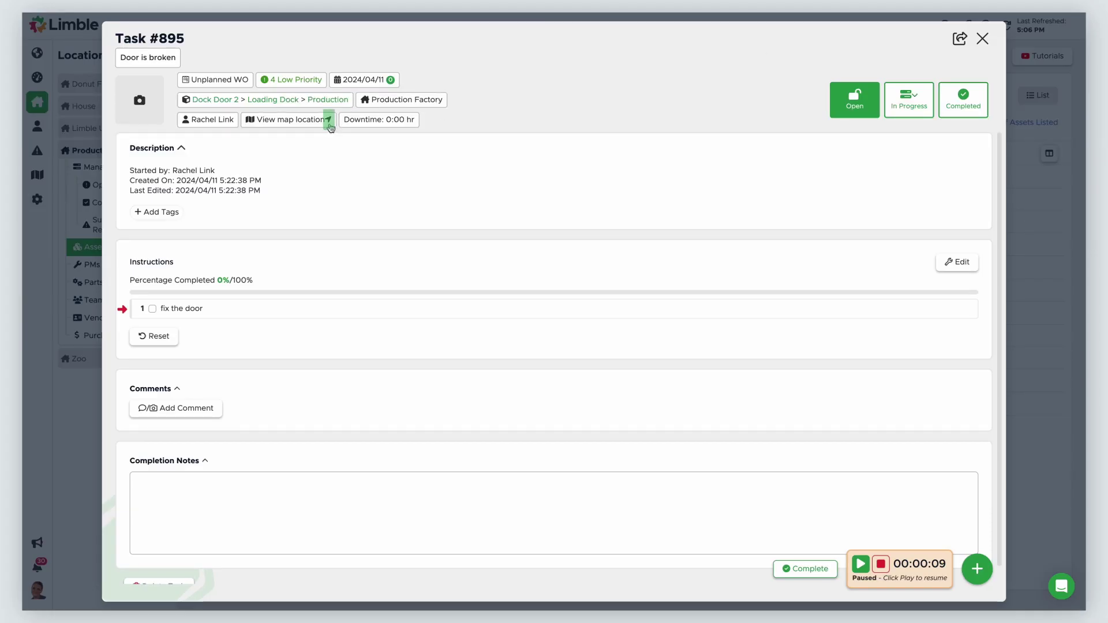
left_click(330, 126)
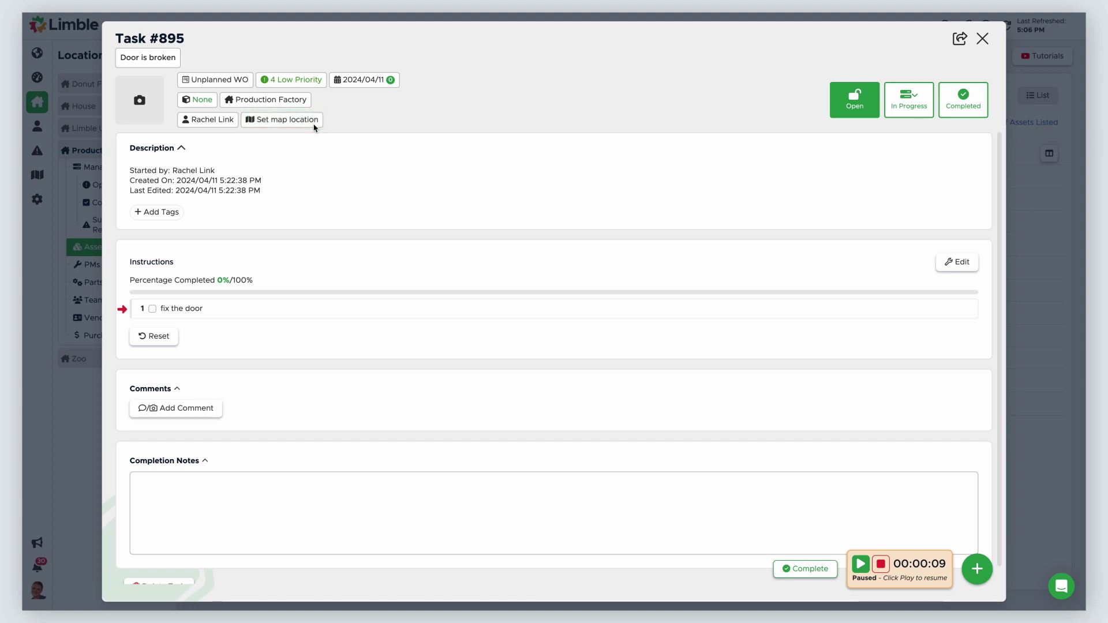
left_click(315, 125)
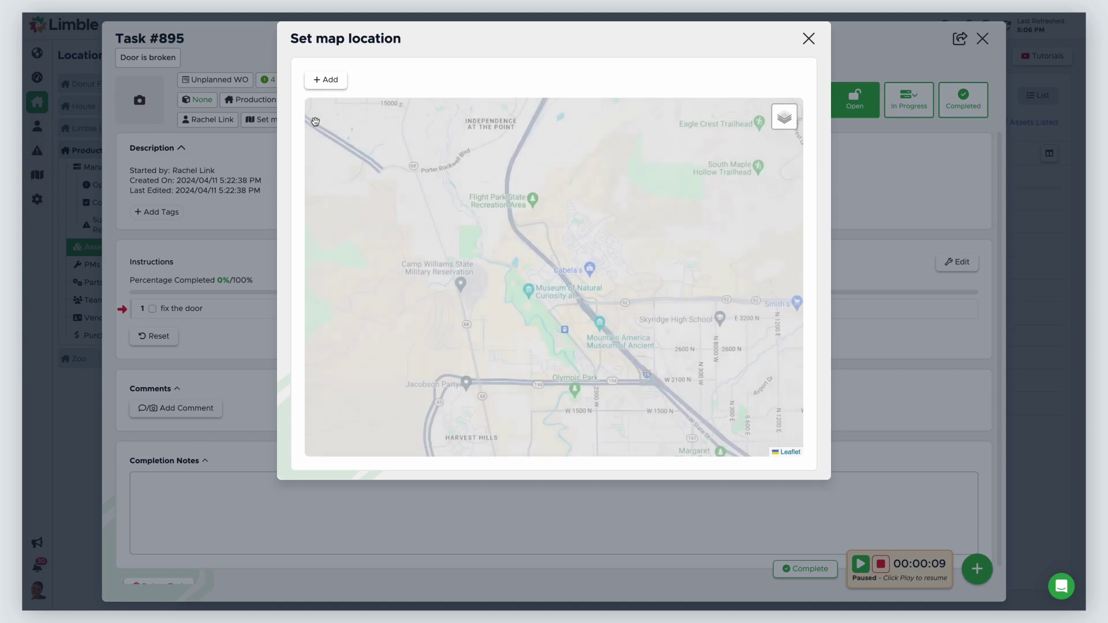
left_click(338, 83)
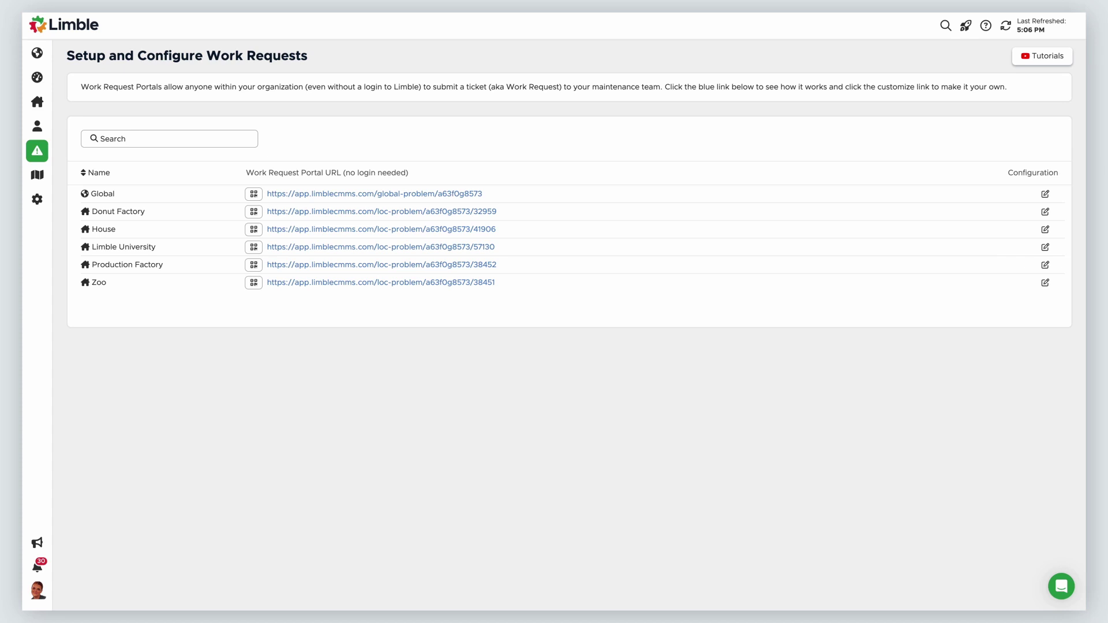
Require a map location on the Production Factory work request portal form.
left_click(1045, 265)
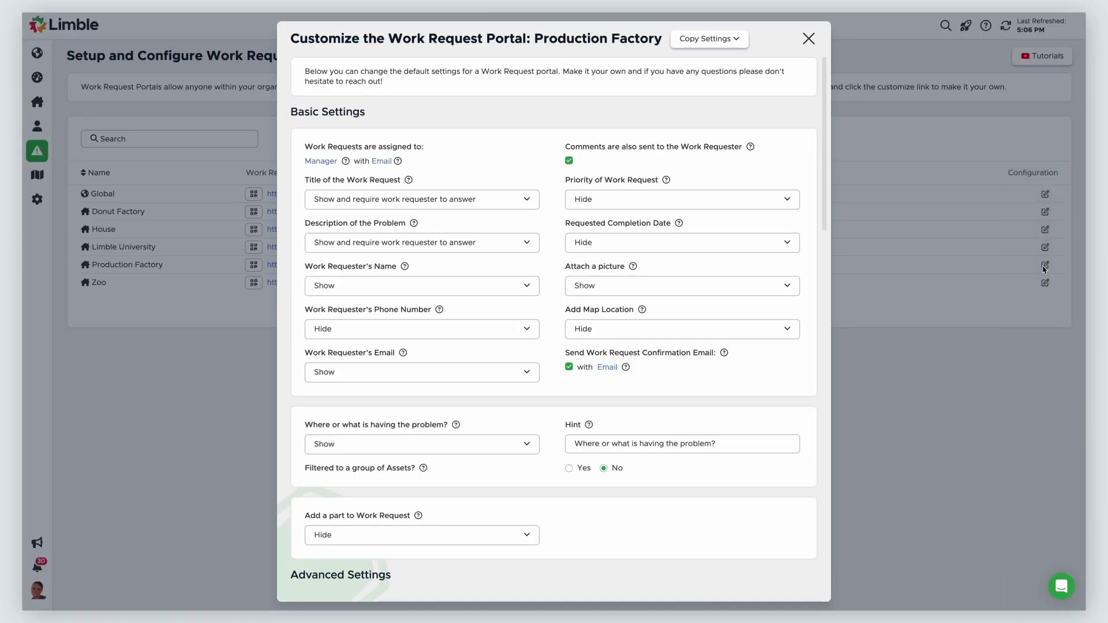
left_click(794, 330)
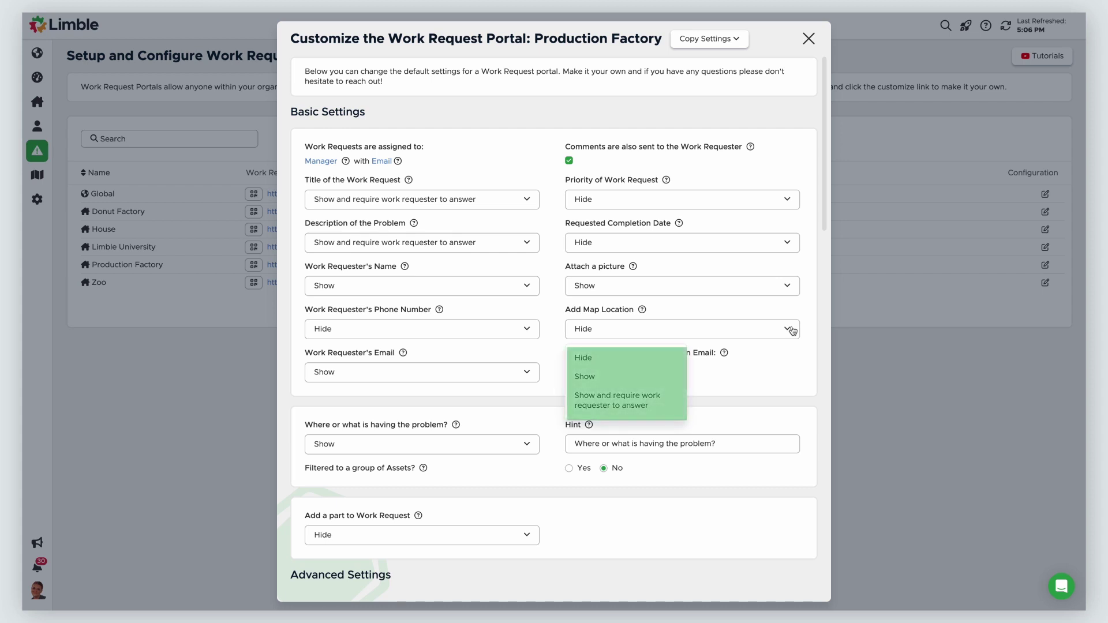
left_click(645, 399)
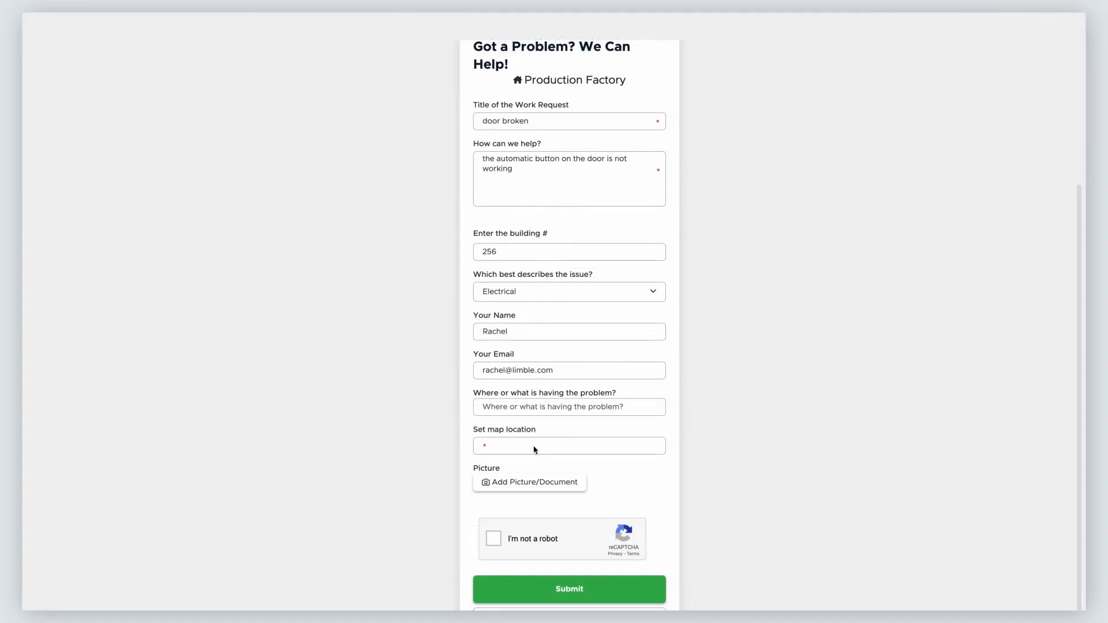
left_click(554, 452)
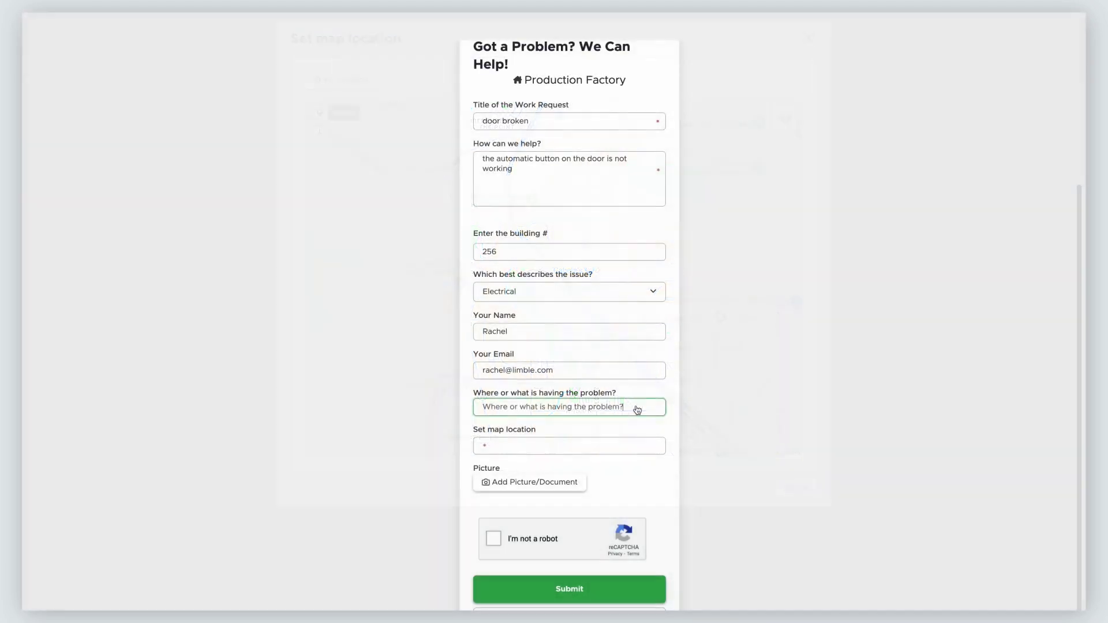
Choose the problem location from the asset tree and view it on the map.
left_click(637, 408)
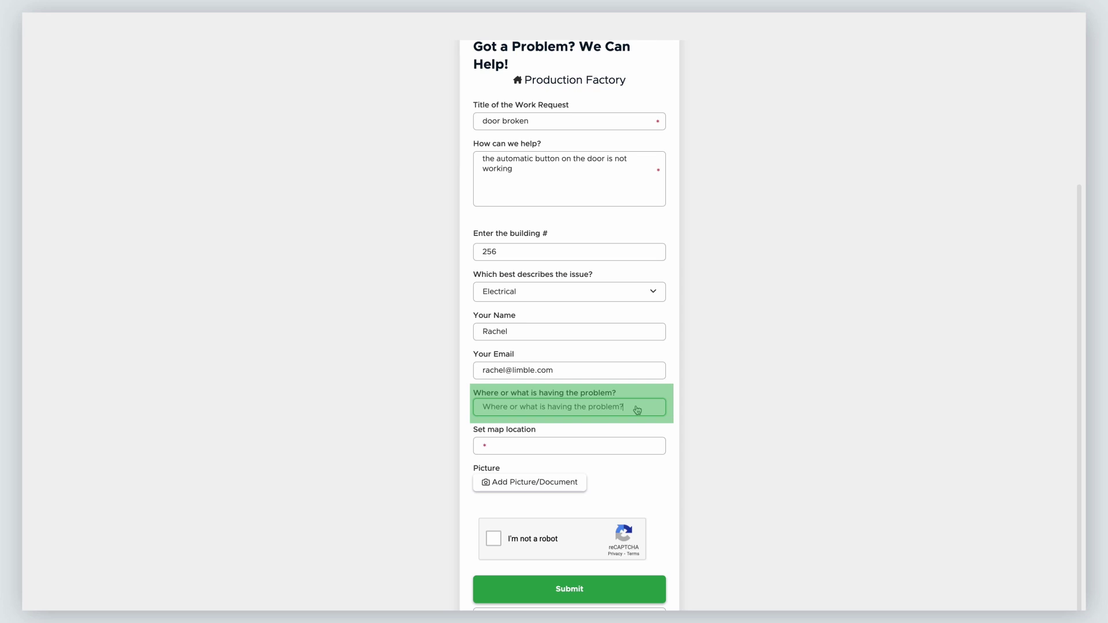
left_click(637, 409)
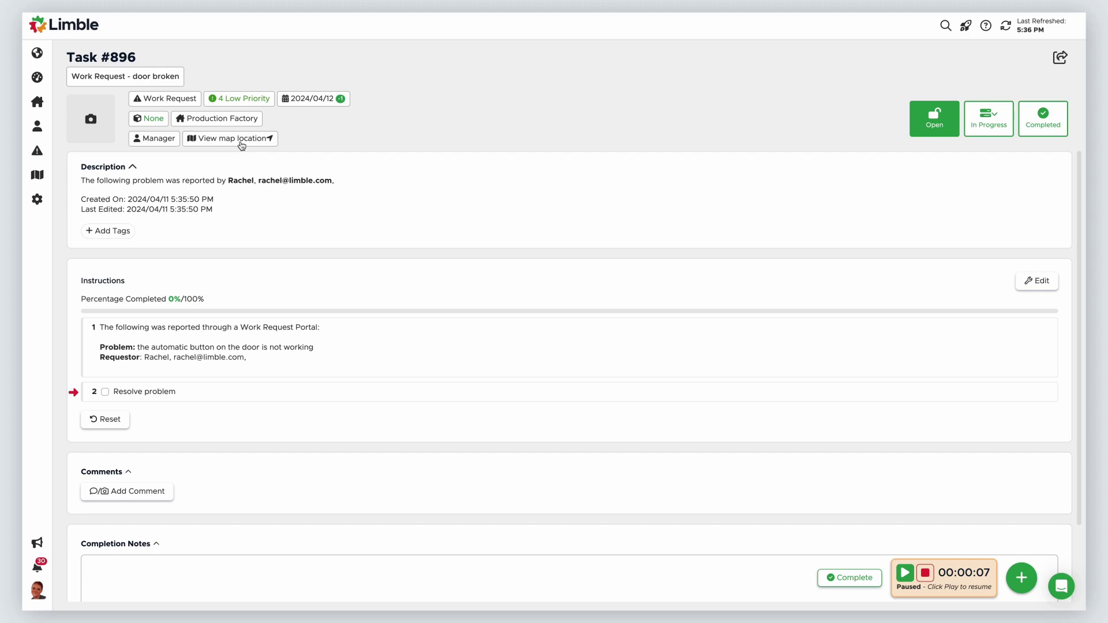
left_click(241, 143)
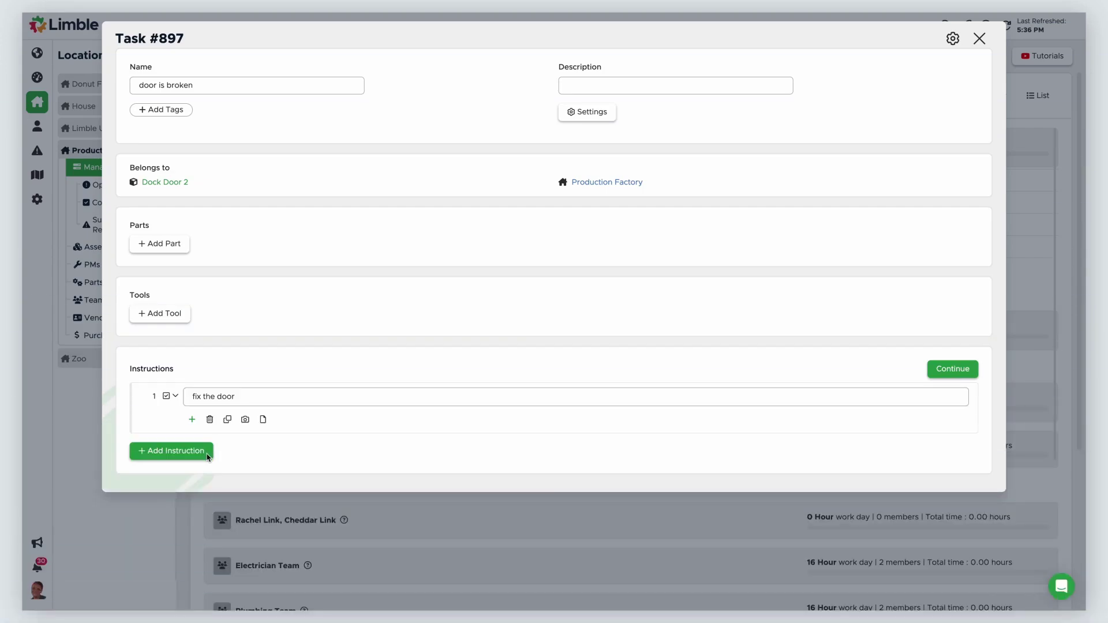
Add a Verify Location instruction titled 'verify your location' to the door task.
left_click(205, 452)
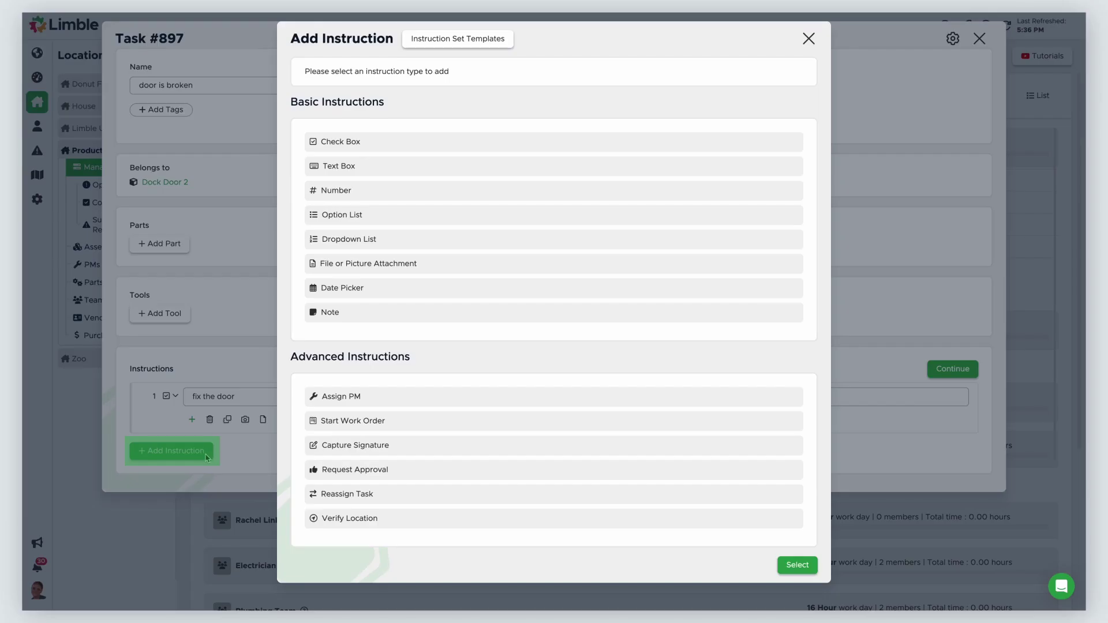
left_click(426, 522)
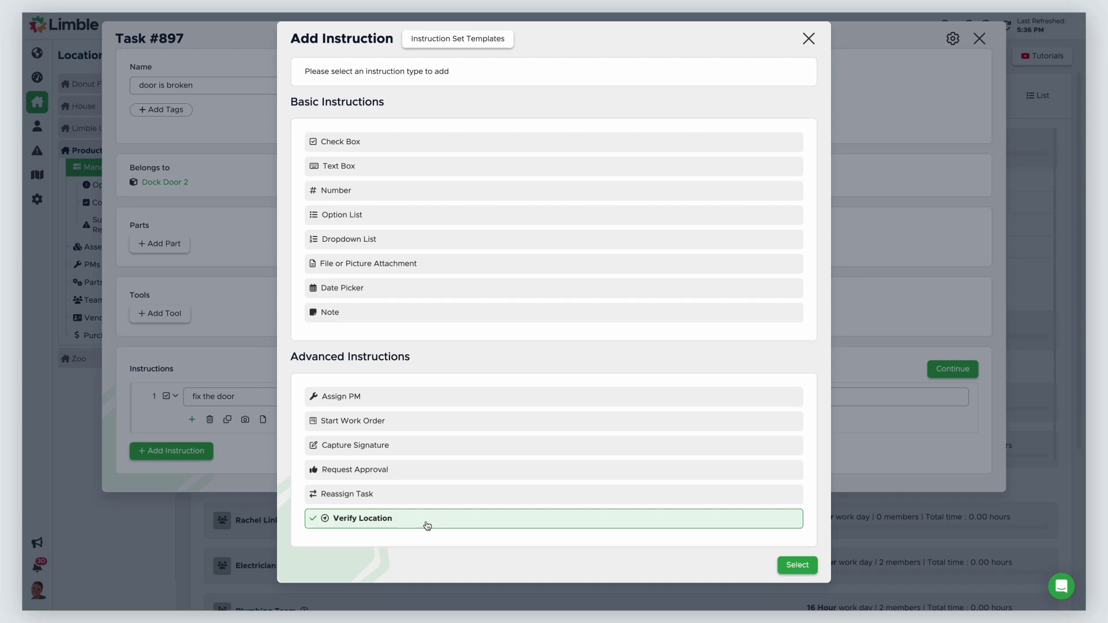
left_click(795, 565)
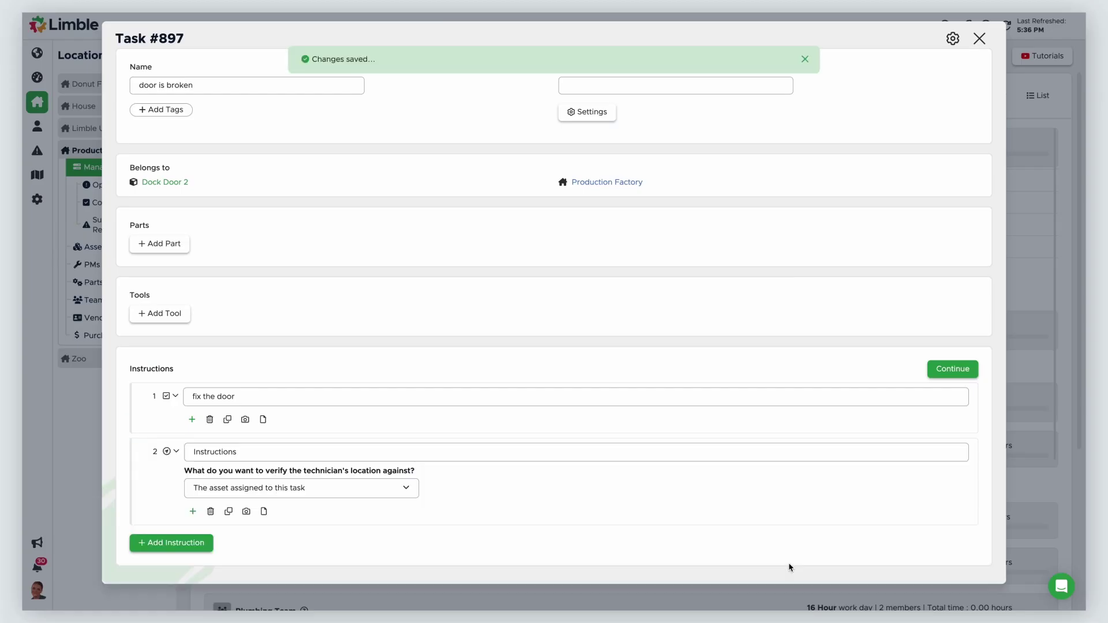
type("verify your location")
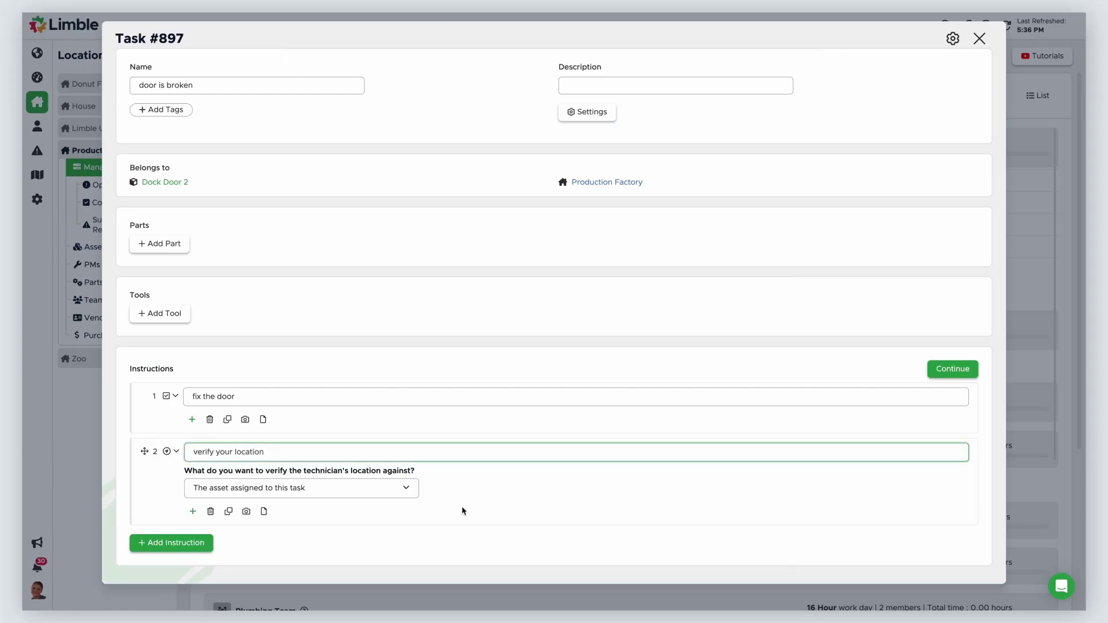
Set the verify-against option and verify the technician's location on step 2.
left_click(408, 490)
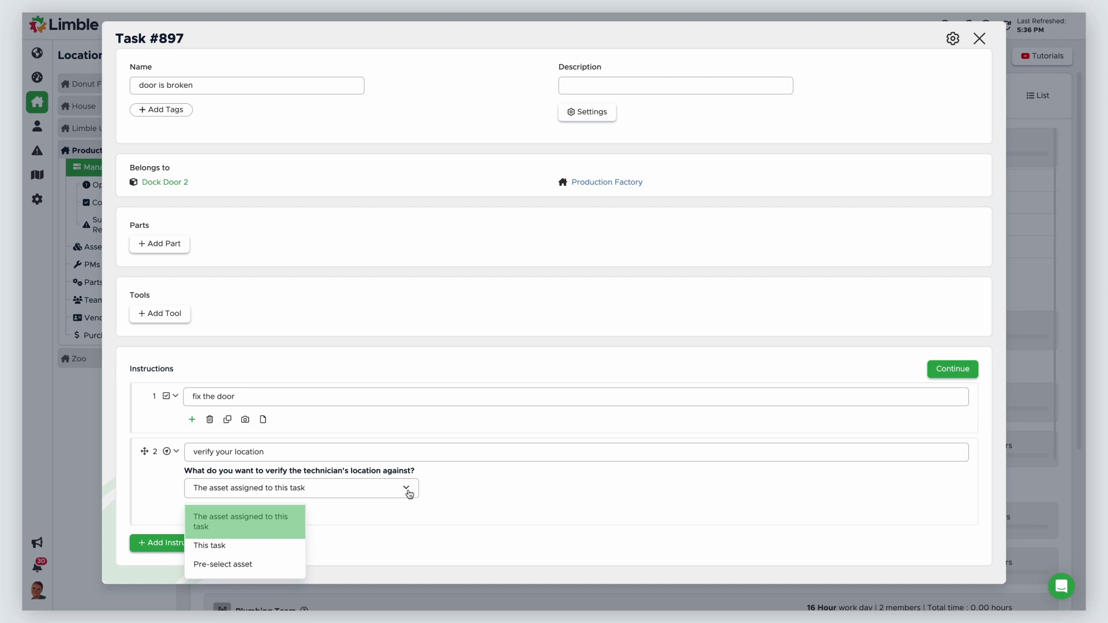
key("Down")
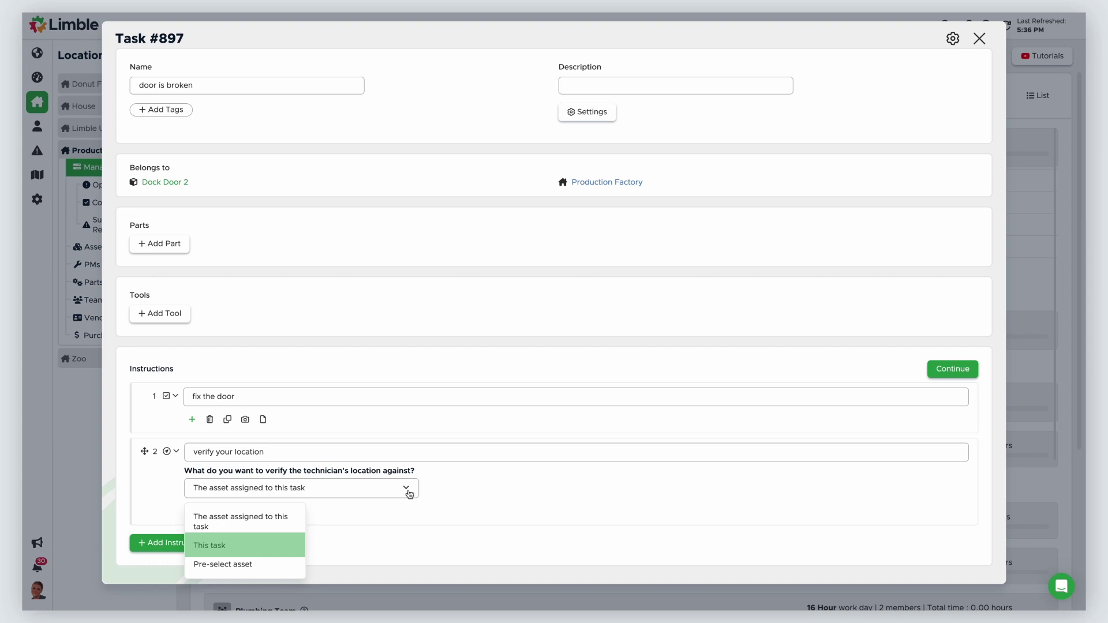
key("Down")
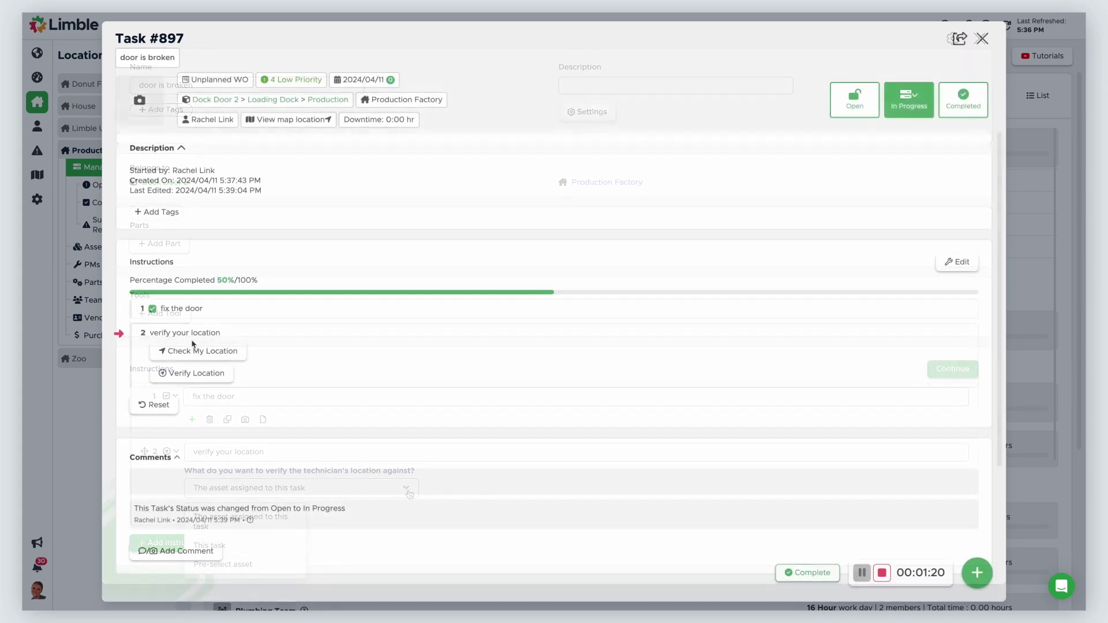
left_click(227, 383)
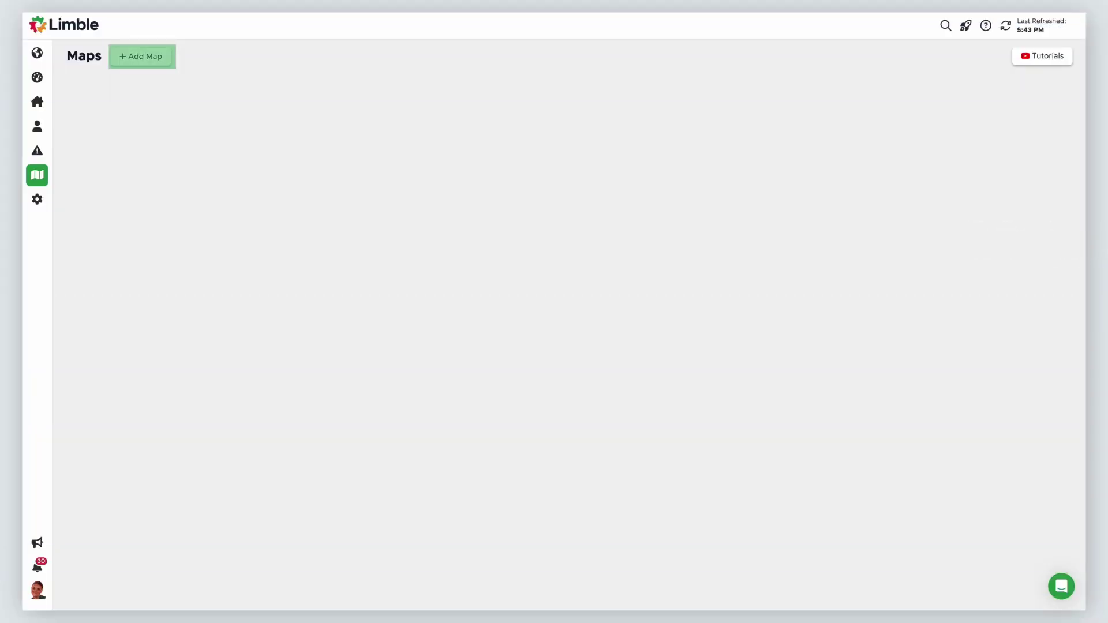
Create a new map with an Assets layer filtered to the Production Factory location.
left_click(163, 64)
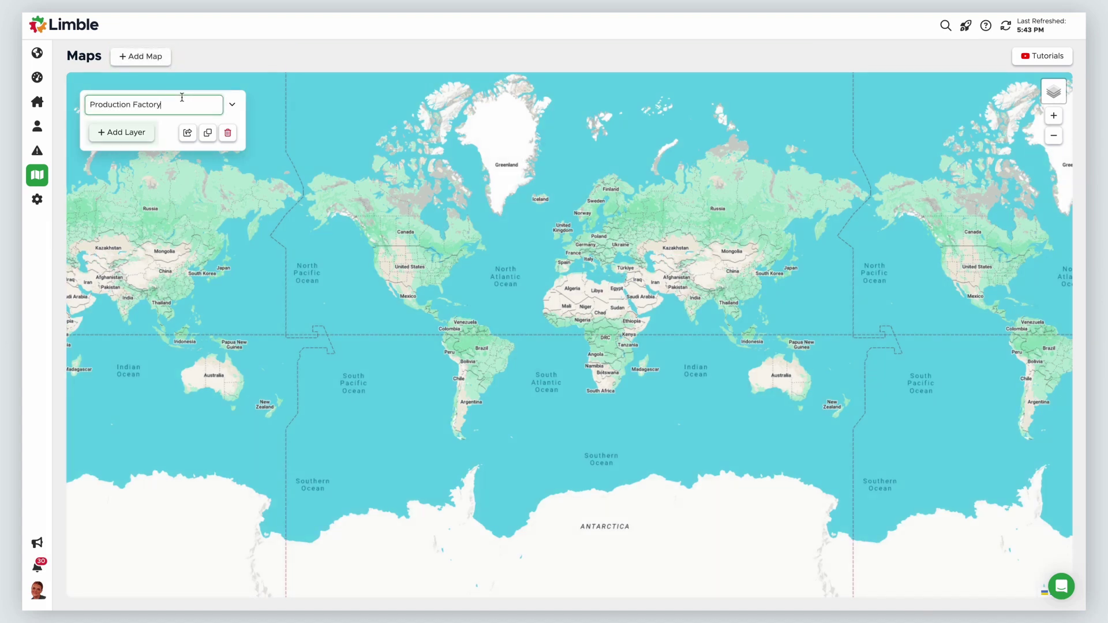
left_click(142, 137)
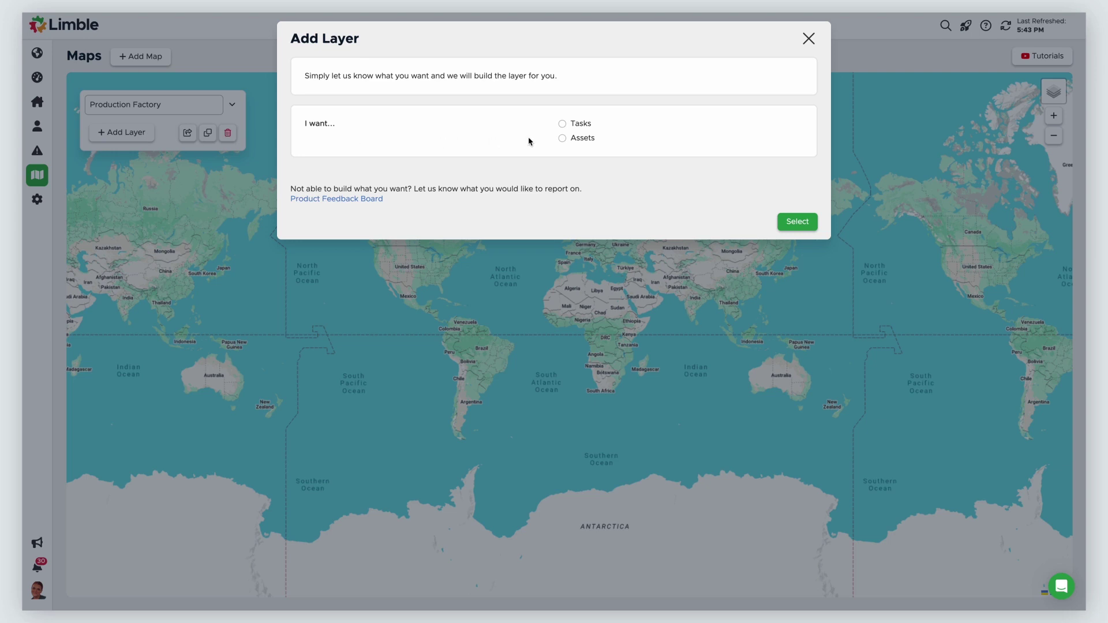
left_click(563, 139)
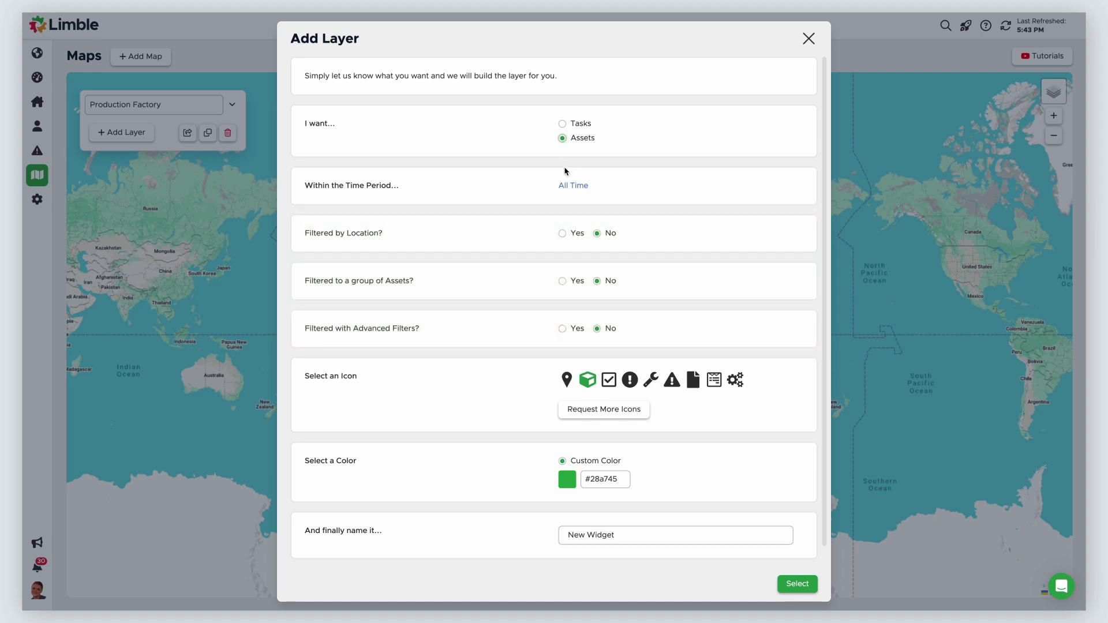
left_click(562, 233)
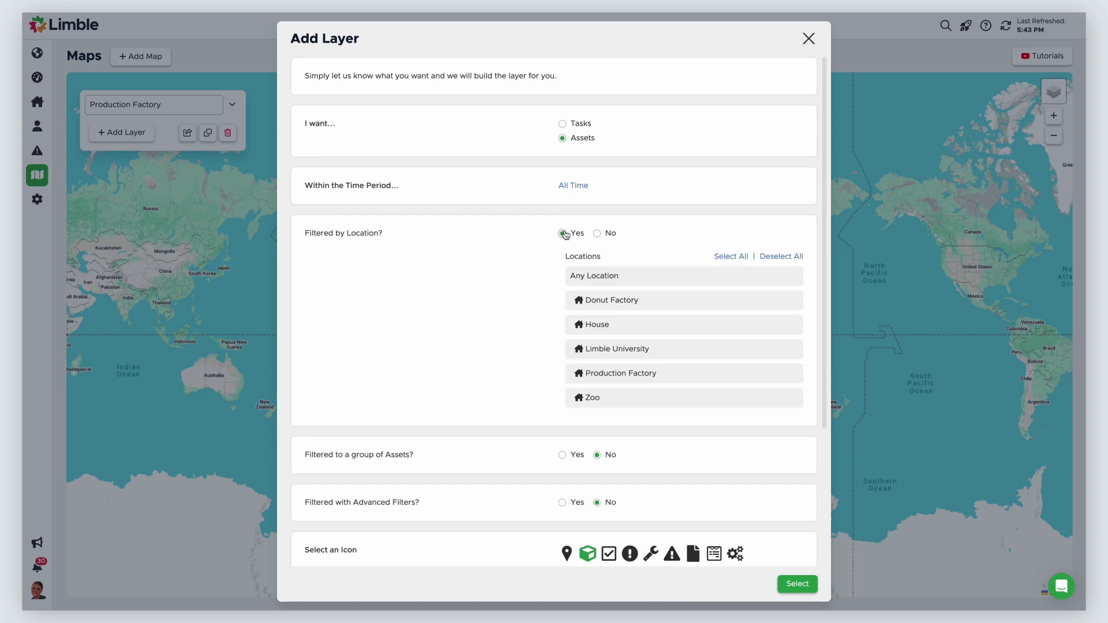
left_click(651, 375)
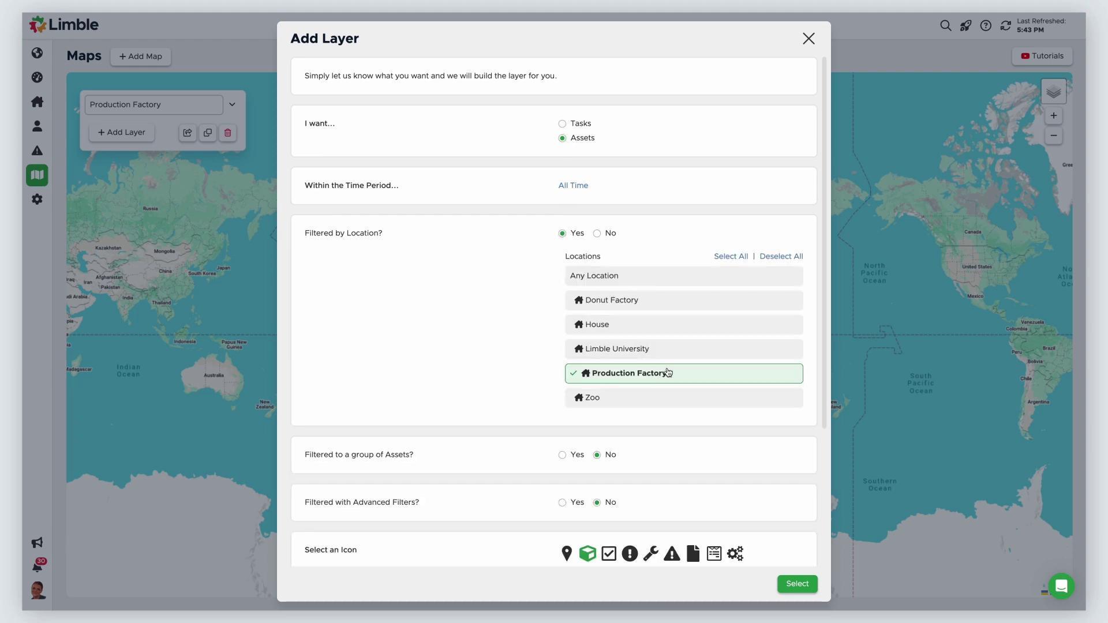
Name the layer 'Production Factory Assets' and create it.
left_click_drag(826, 329, 827, 477)
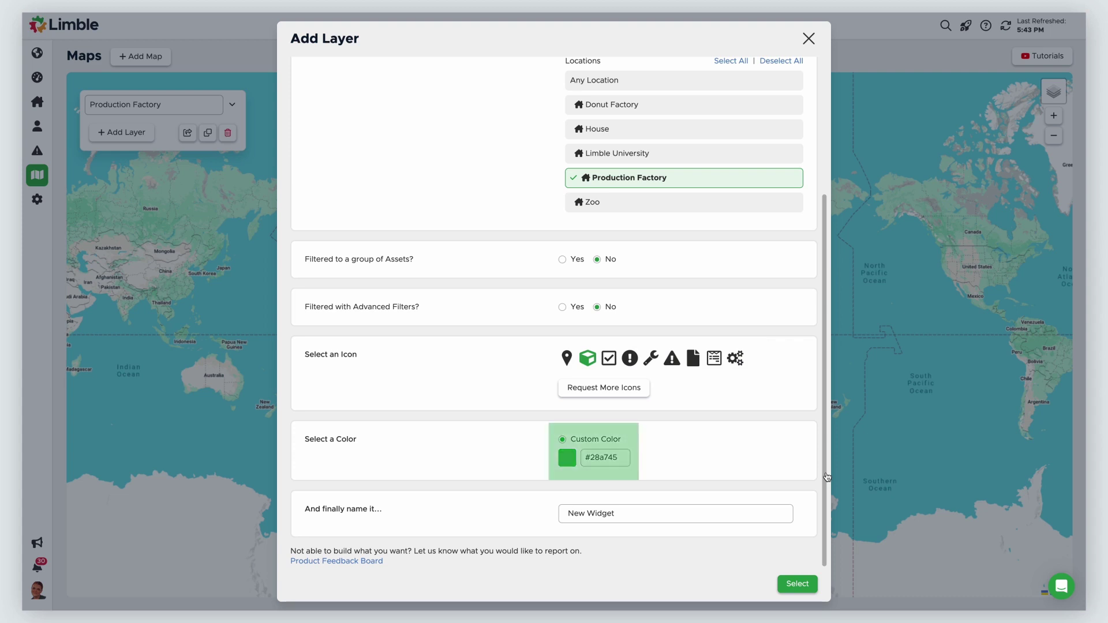
left_click_drag(615, 513, 569, 513)
type("Production Factory Assets")
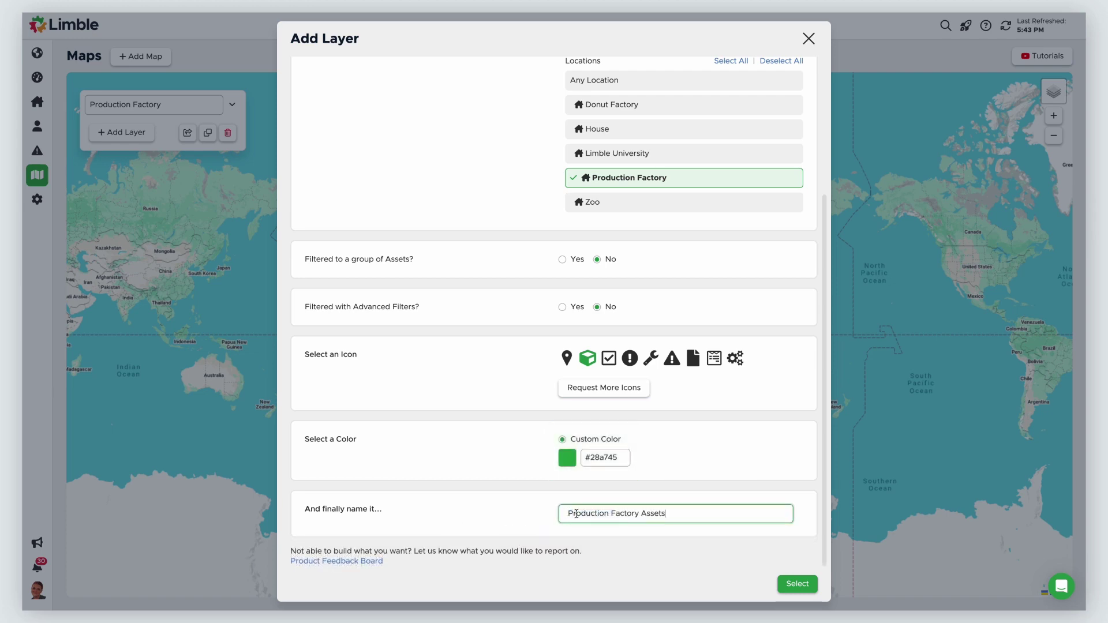
left_click(809, 584)
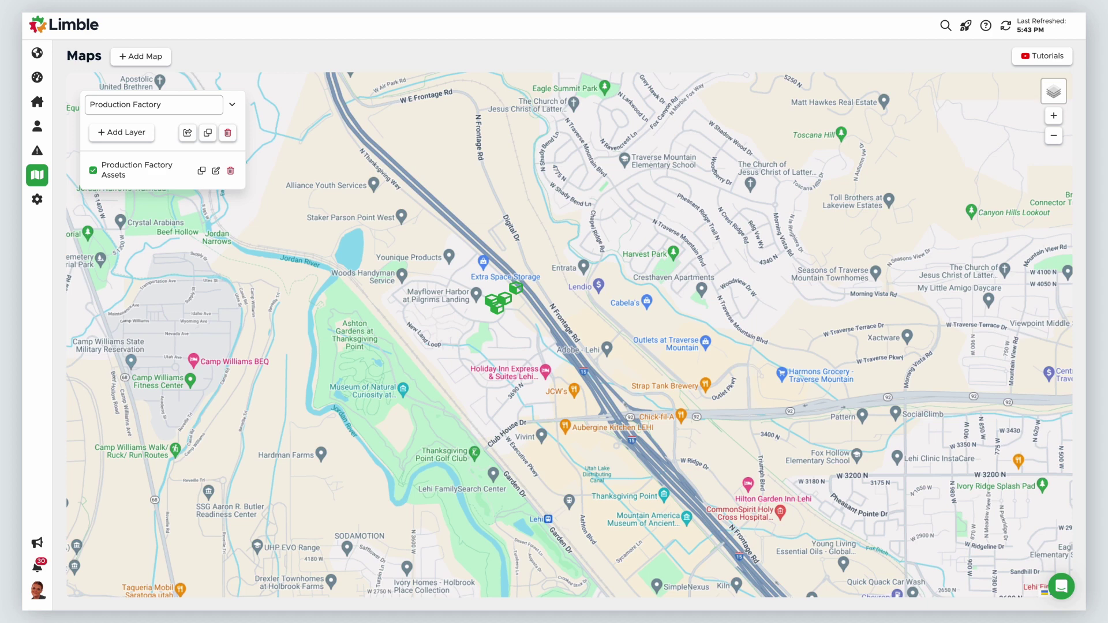
Toggle the Production Factory Assets layer, review its settings and the Packing Line asset.
left_click(93, 171)
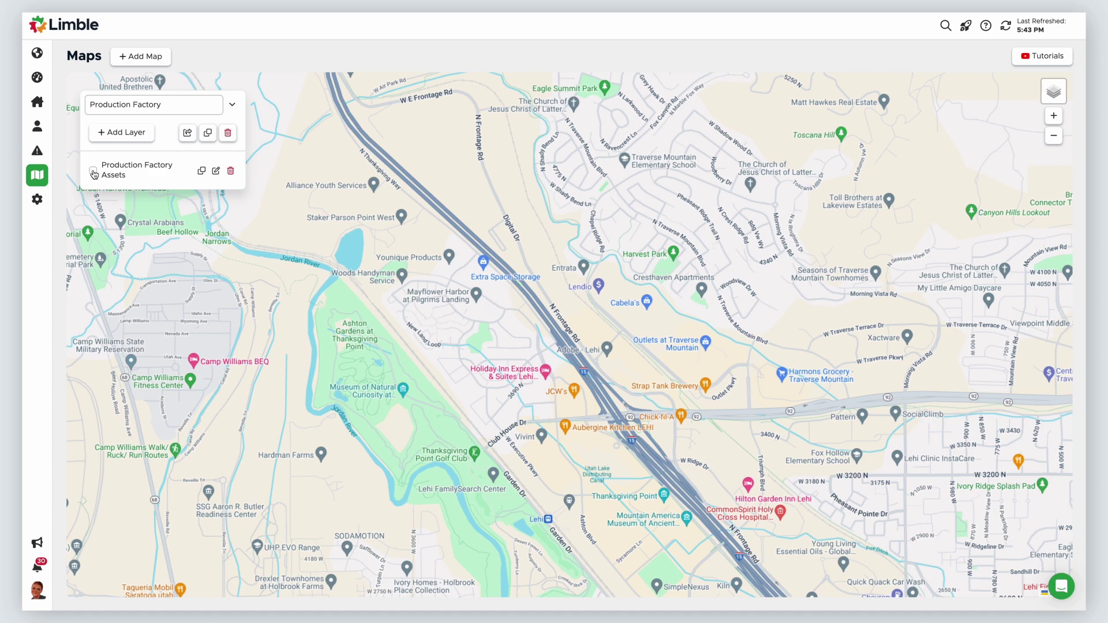
left_click(93, 171)
left_click(216, 170)
left_click(522, 296)
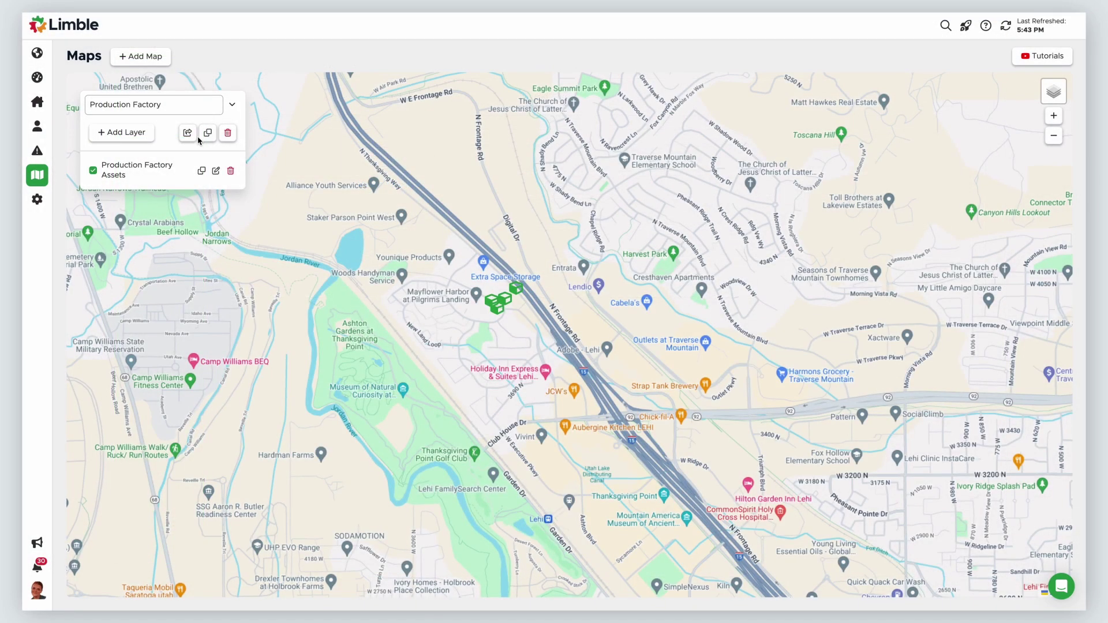
Share the Production Factory map with two selected users.
left_click(189, 135)
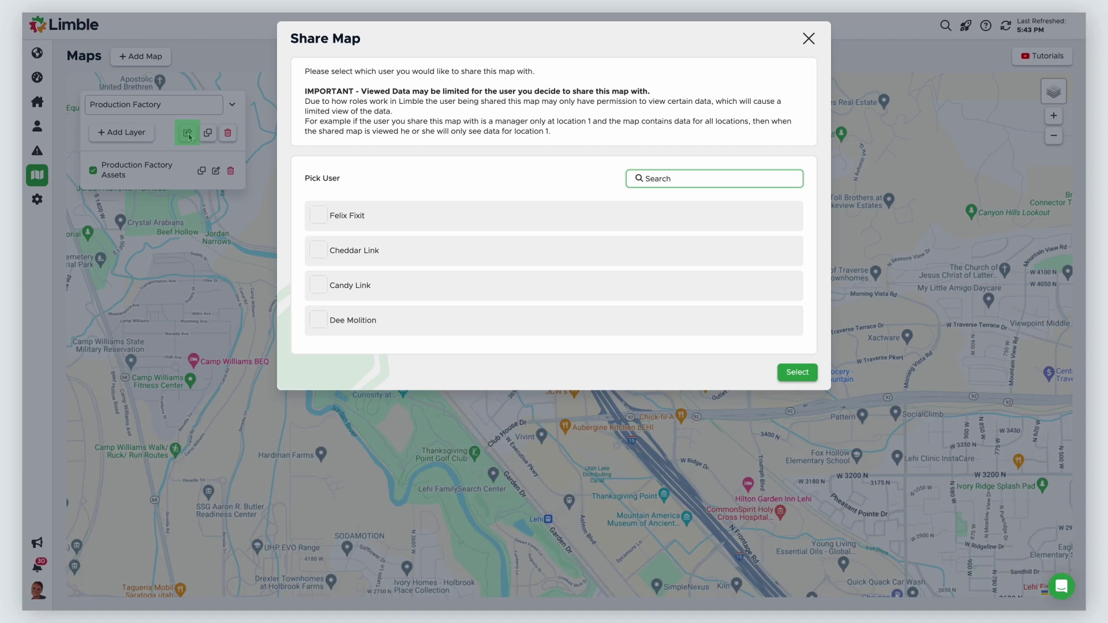
left_click(409, 255)
left_click(439, 290)
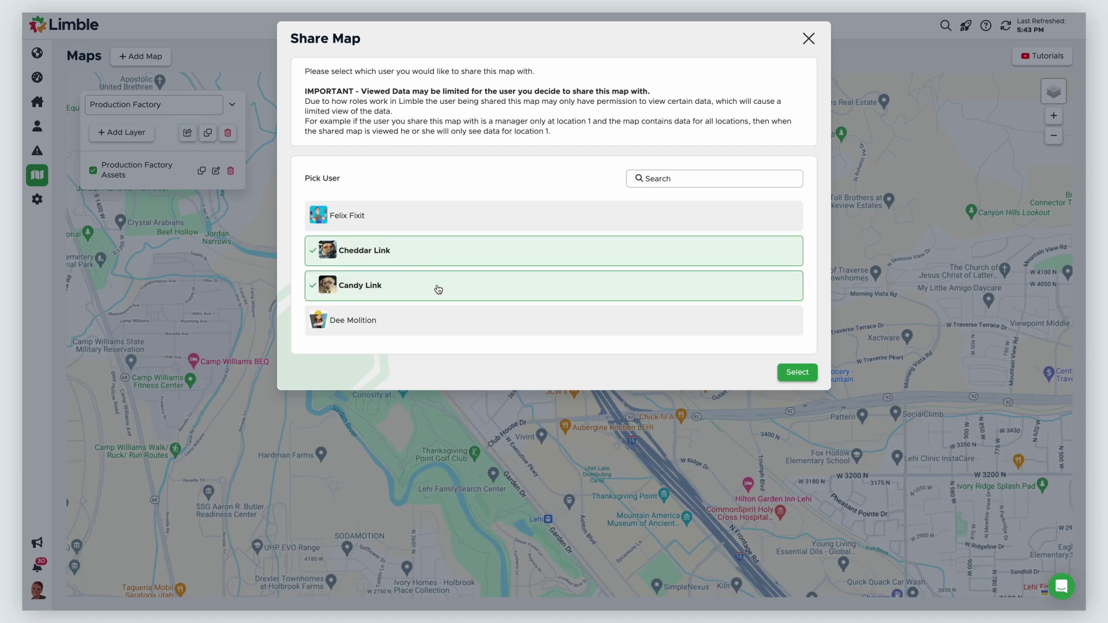
left_click(808, 375)
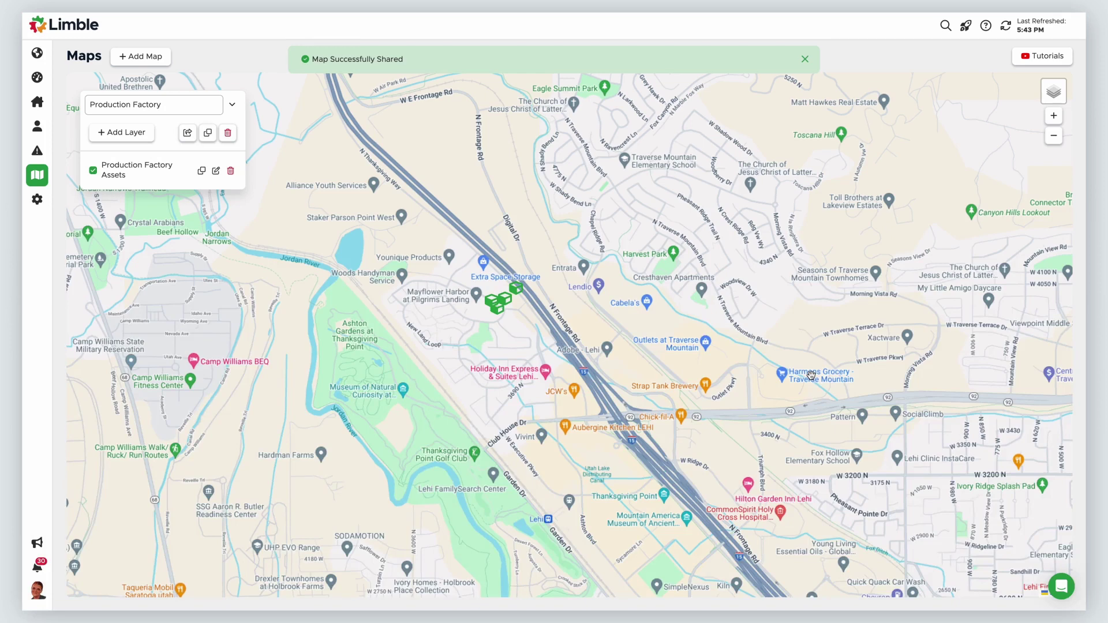